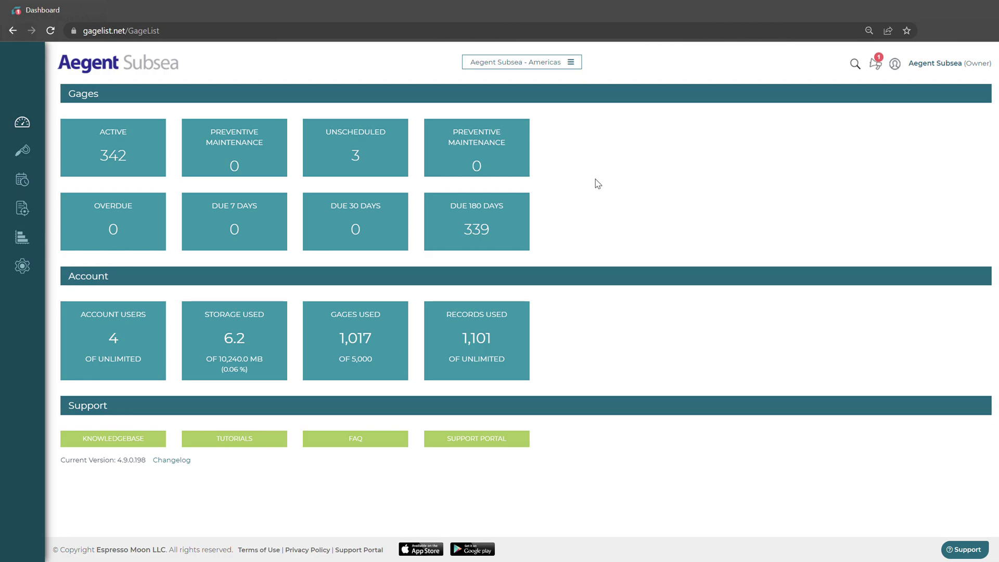
Step: Open the Edit Gage page for gage 1017, the Caliper with control number 1237, from the GageList ID list
{"action": "left_click", "coordinate": [22, 151]}
{"action": "left_click", "coordinate": [74, 89]}
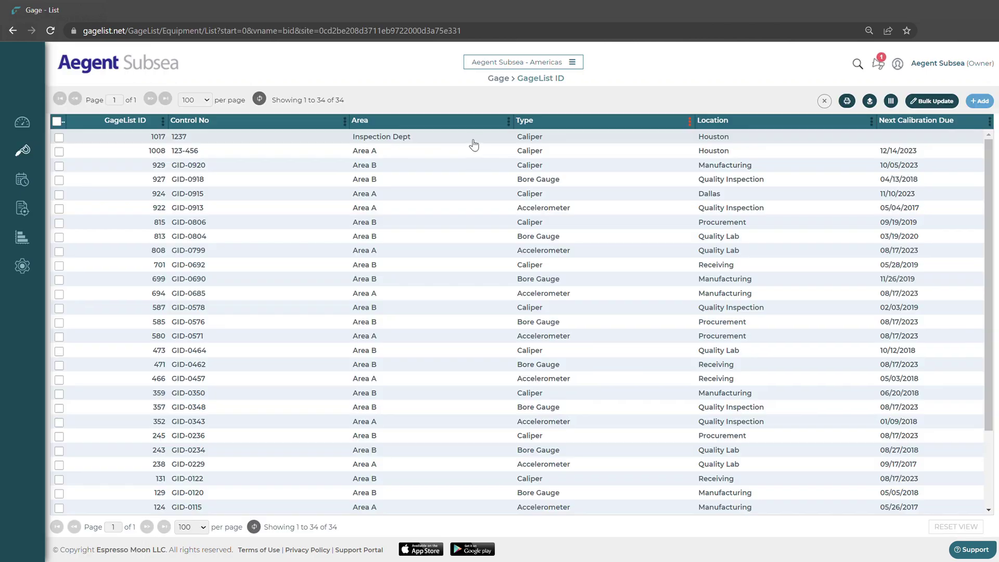
{"action": "left_click", "coordinate": [483, 144]}
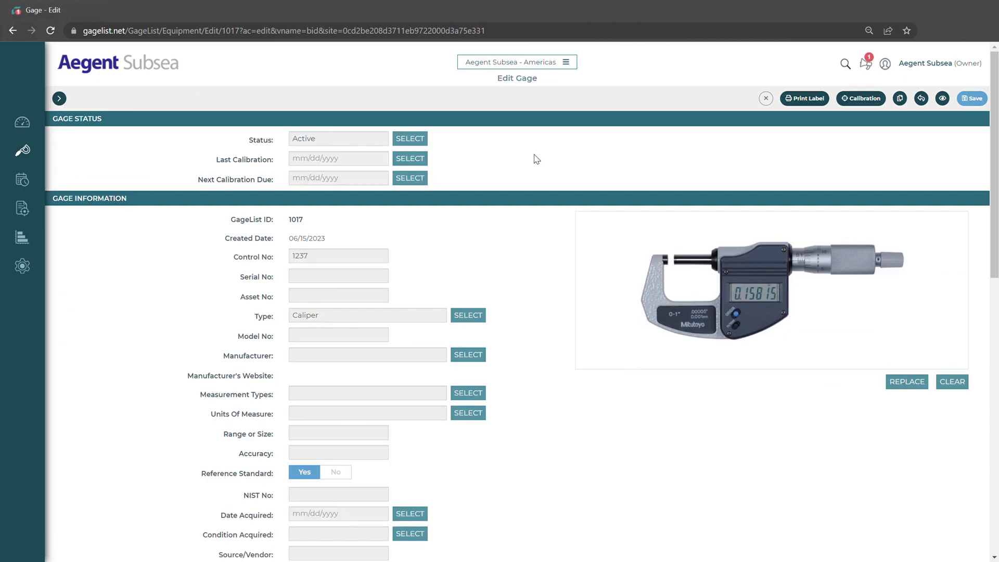
Step: Review gage 1017's six-month calibration interval, closing the interval choices without changing anything
{"action": "scroll", "coordinate": [537, 160], "scroll_direction": "down", "scroll_amount": 10}
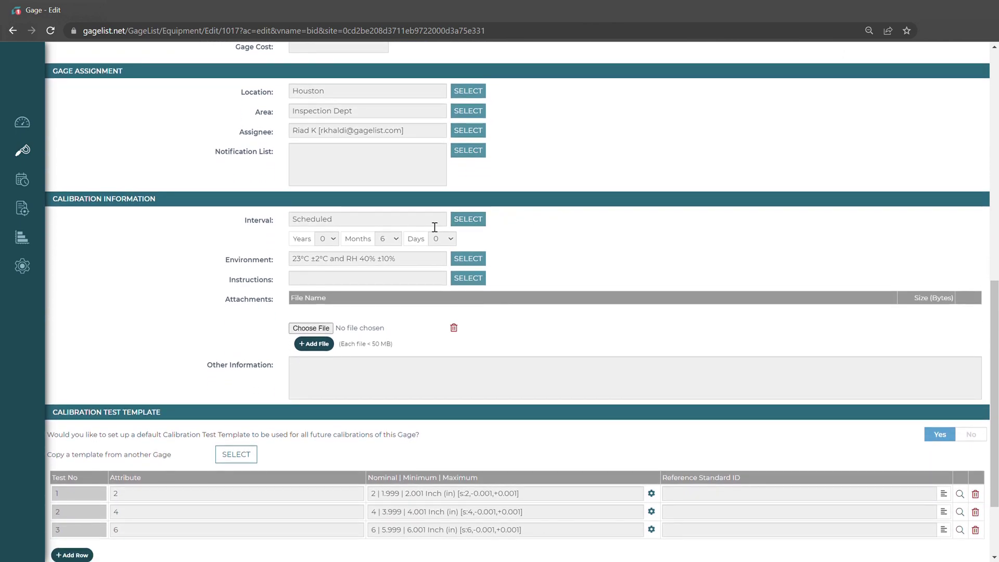
{"action": "left_click", "coordinate": [396, 245]}
{"action": "left_click", "coordinate": [476, 222]}
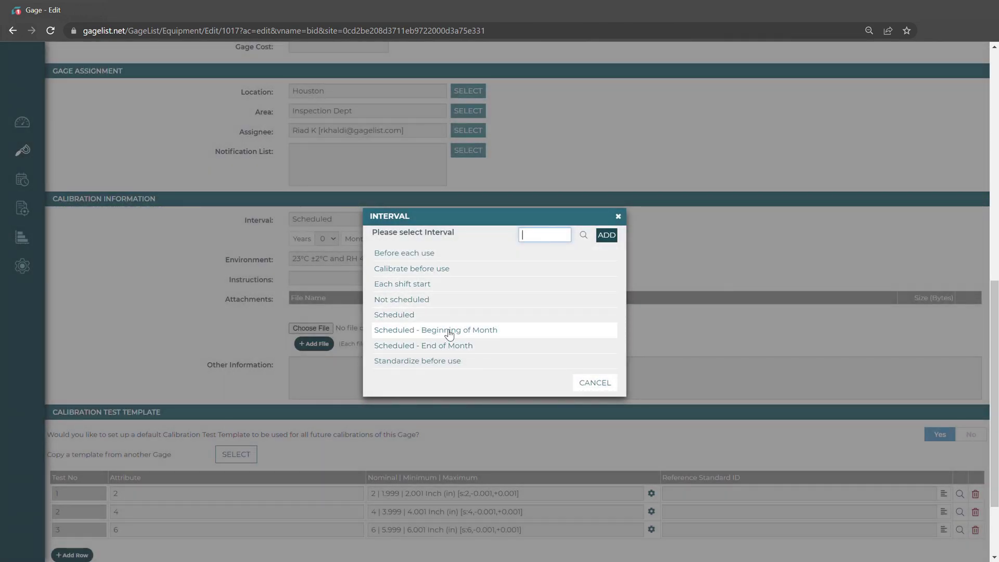
{"action": "left_click", "coordinate": [618, 216]}
Step: Start new calibration record 1017-1 from the Calibration button's Add Calibration option
{"action": "scroll", "coordinate": [469, 250], "scroll_direction": "down", "scroll_amount": 2}
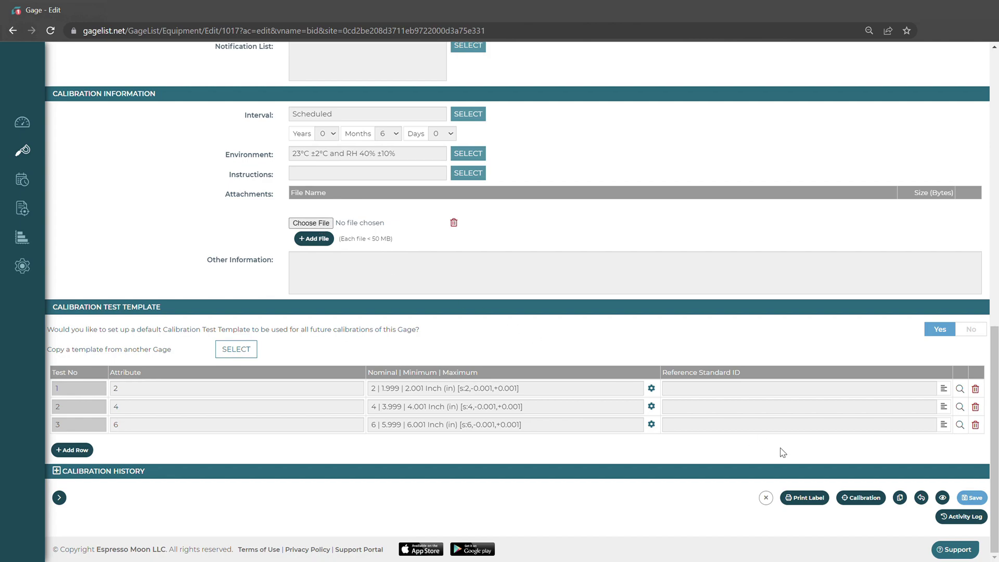
{"action": "left_click", "coordinate": [870, 500]}
{"action": "mouse_move", "coordinate": [872, 498]}
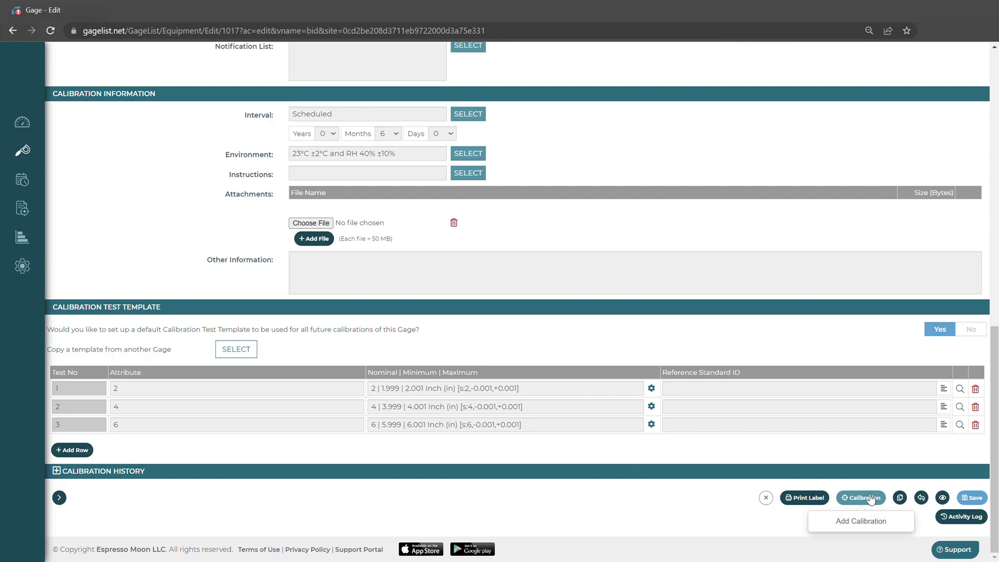
{"action": "left_click", "coordinate": [872, 498]}
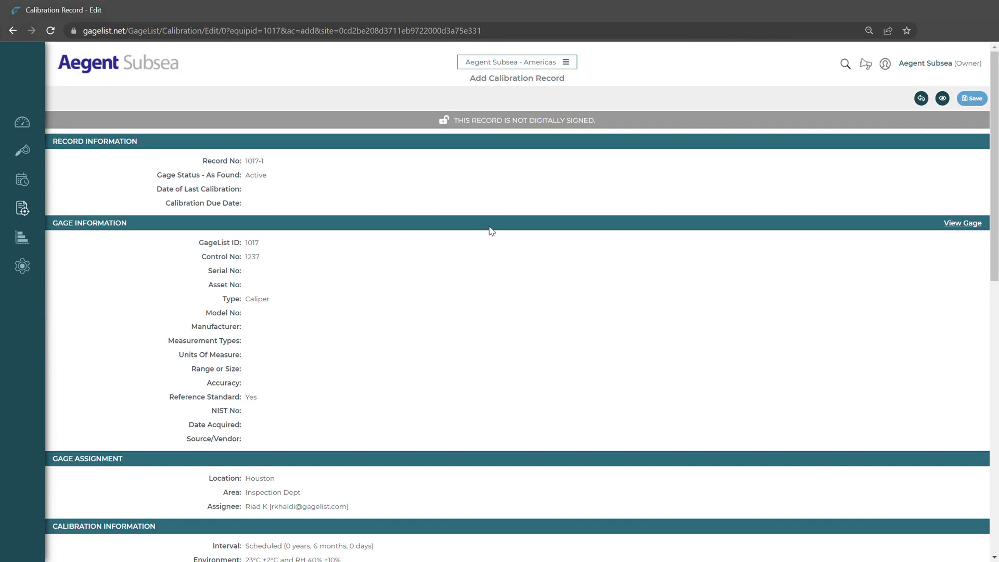
Step: Switch record 1017-1 to detailed test entry with test points at 2, 4 and 6 inches, copying no template
{"action": "scroll", "coordinate": [488, 271], "scroll_direction": "down", "scroll_amount": 5}
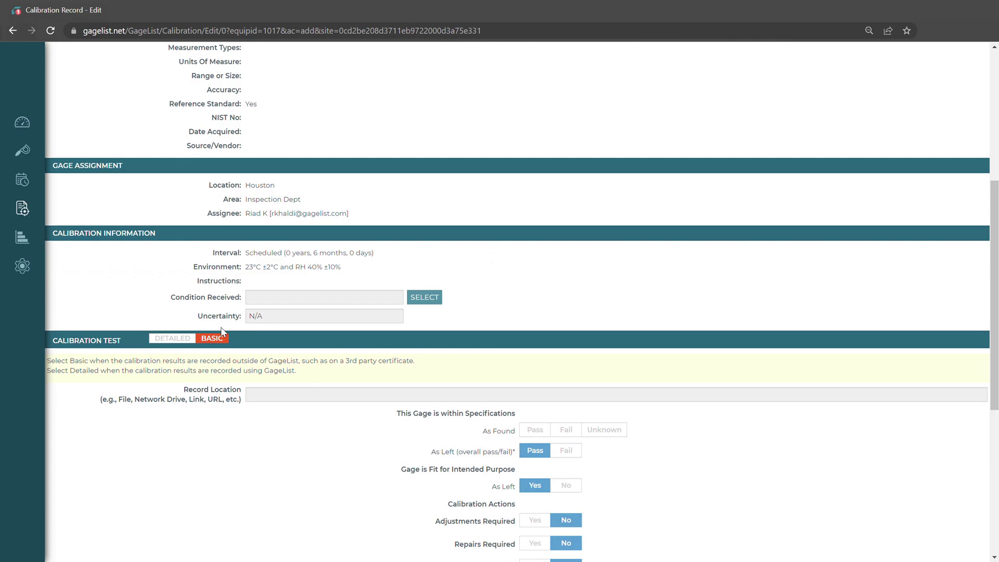
{"action": "left_click", "coordinate": [172, 339]}
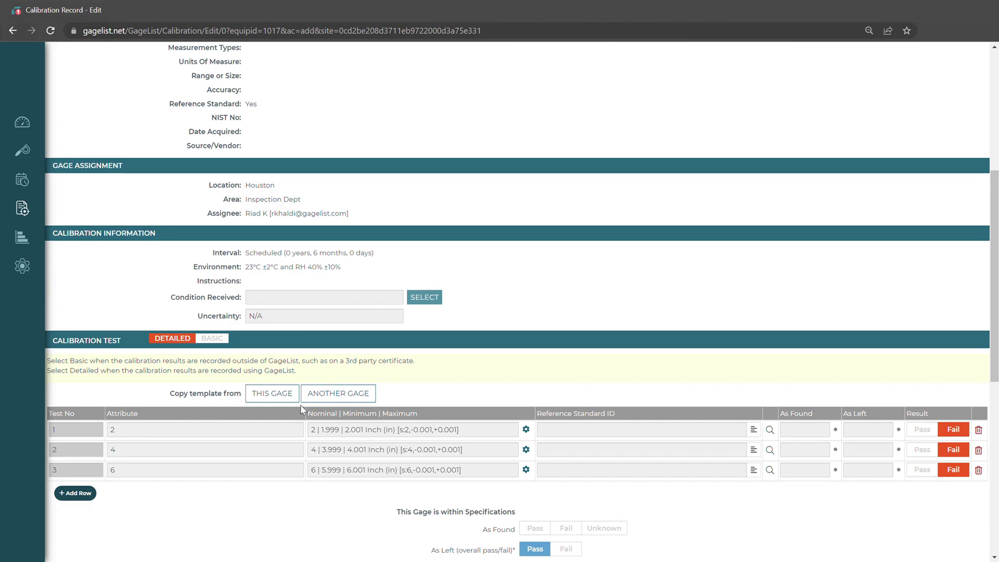
{"action": "left_click", "coordinate": [350, 401]}
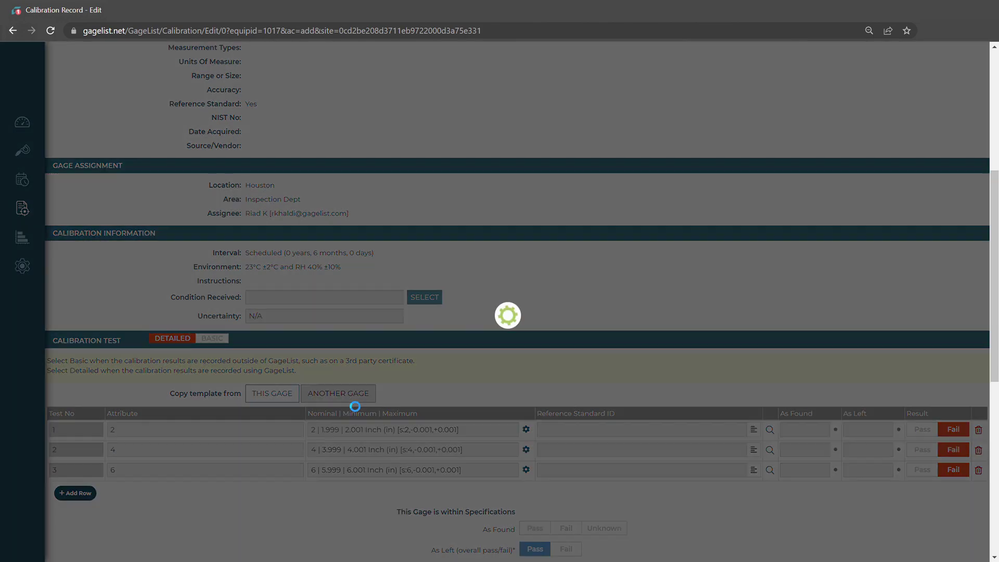
{"action": "left_click", "coordinate": [619, 164]}
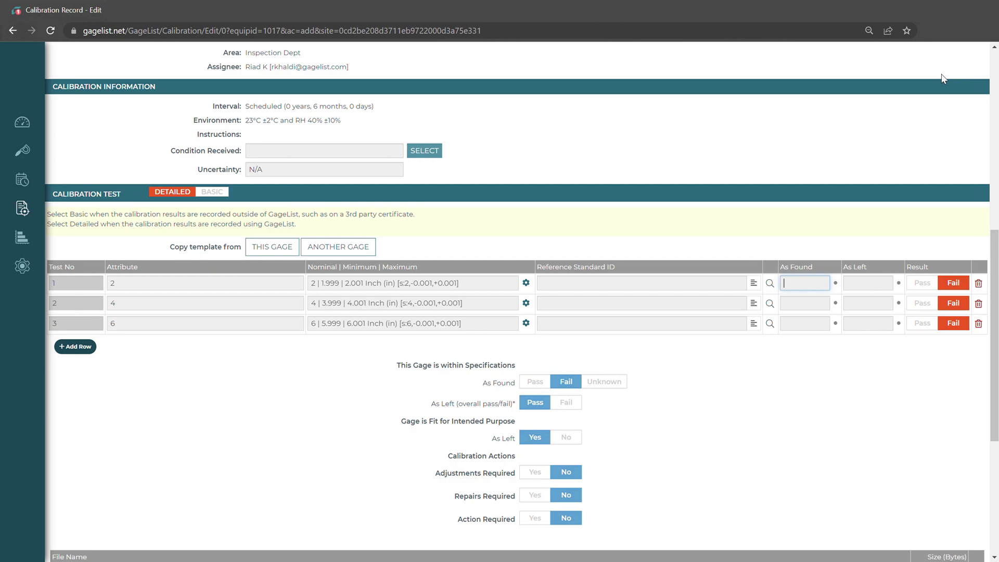
Step: Enter test 1 As Found and As Left as 2, test 2 As Found 4.2 and As Left 4
{"action": "type", "text": "2"}
{"action": "key", "text": "Tab"}
{"action": "type", "text": "2"}
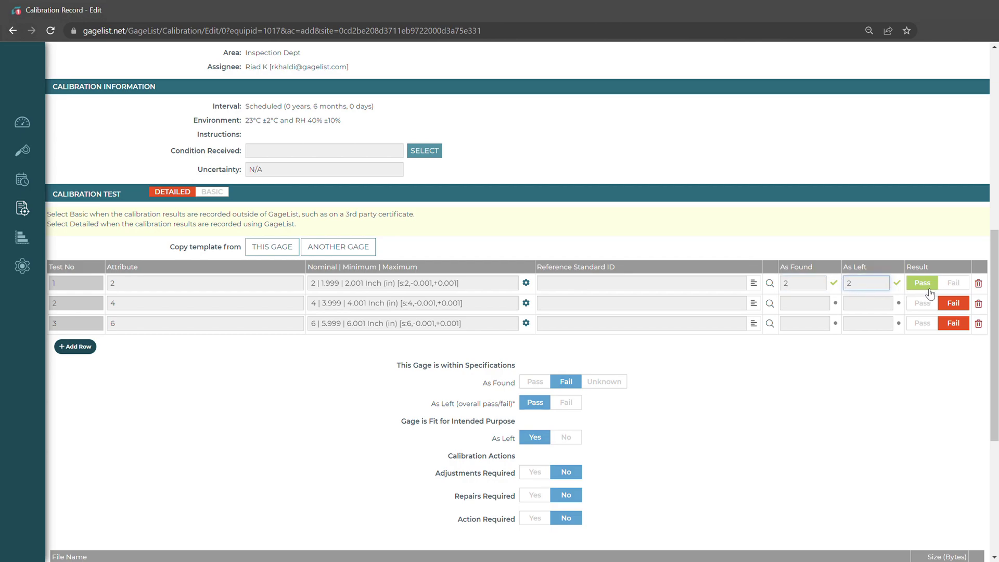
{"action": "left_click", "coordinate": [808, 306]}
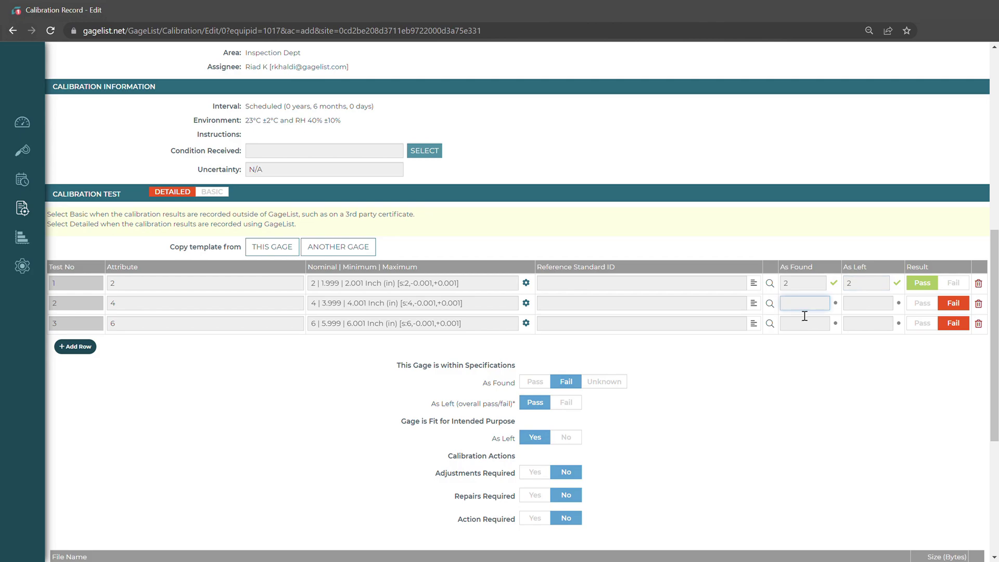
{"action": "type", "text": "4.2"}
{"action": "left_click", "coordinate": [860, 314]}
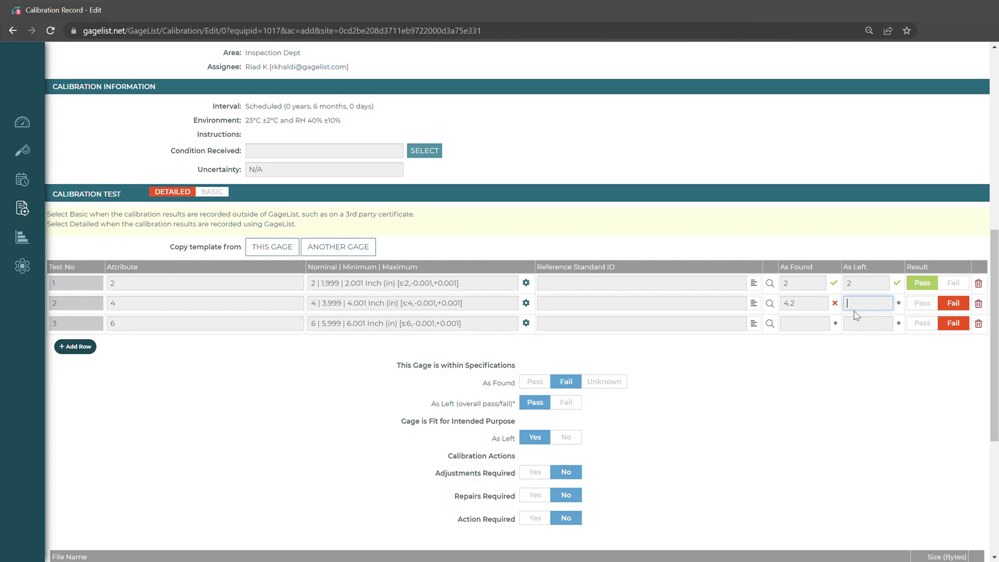
{"action": "type", "text": "4"}
{"action": "left_click", "coordinate": [818, 333]}
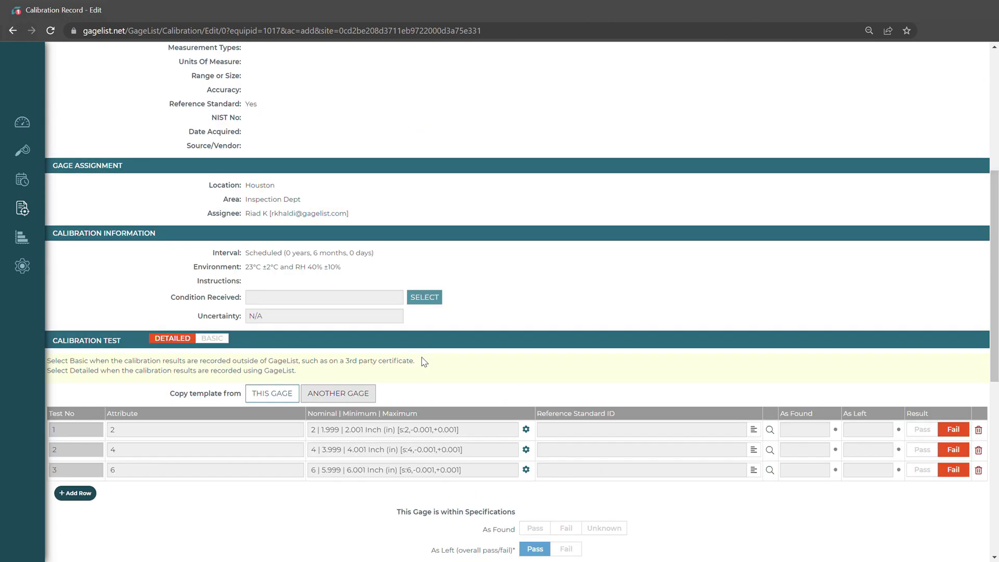
Step: Switch back to basic test result entry and attach a calibration file to the record
{"action": "left_click", "coordinate": [214, 339]}
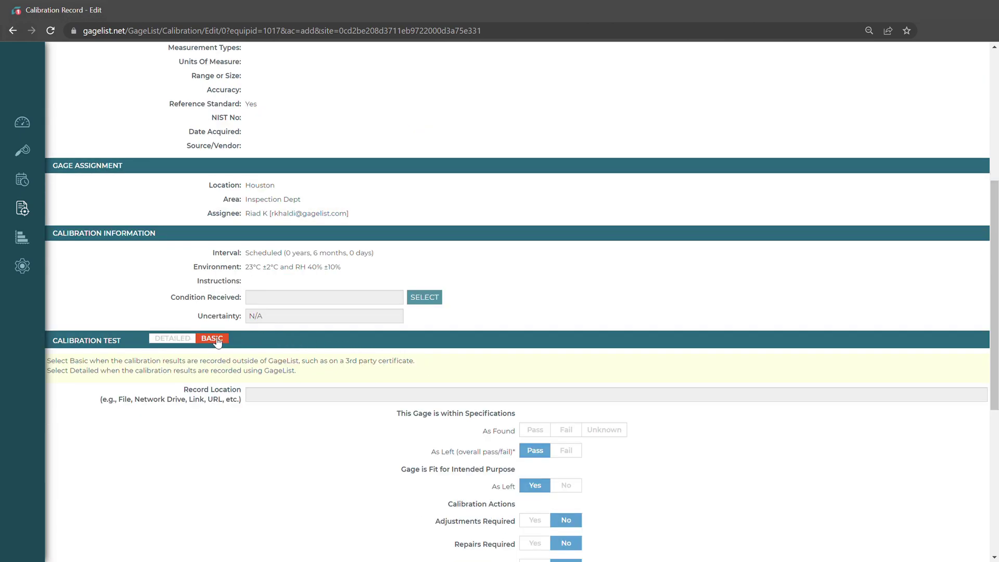
{"action": "scroll", "coordinate": [247, 372], "scroll_direction": "down", "scroll_amount": 2}
{"action": "scroll", "coordinate": [248, 377], "scroll_direction": "down", "scroll_amount": 1}
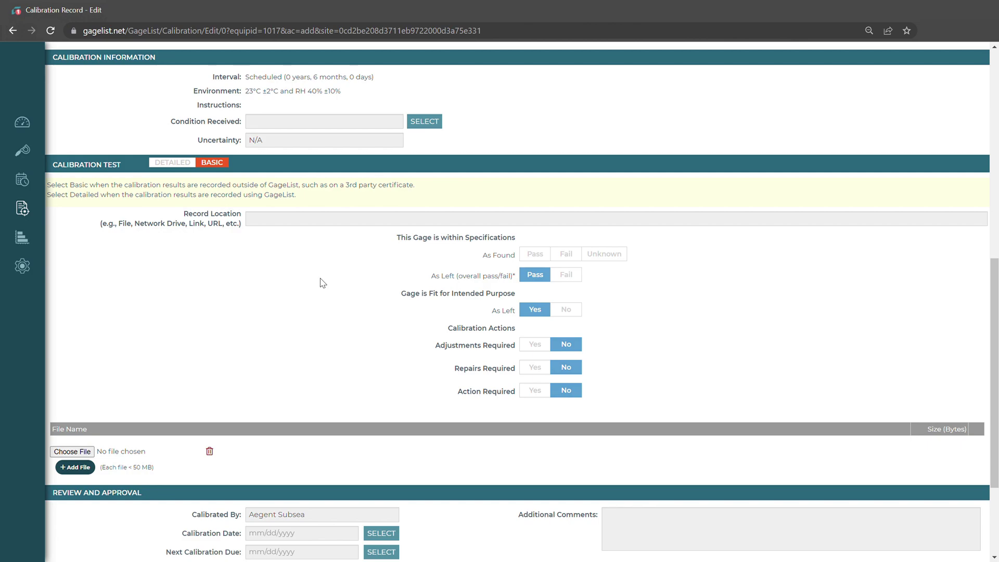
{"action": "scroll", "coordinate": [283, 300], "scroll_direction": "down", "scroll_amount": 2}
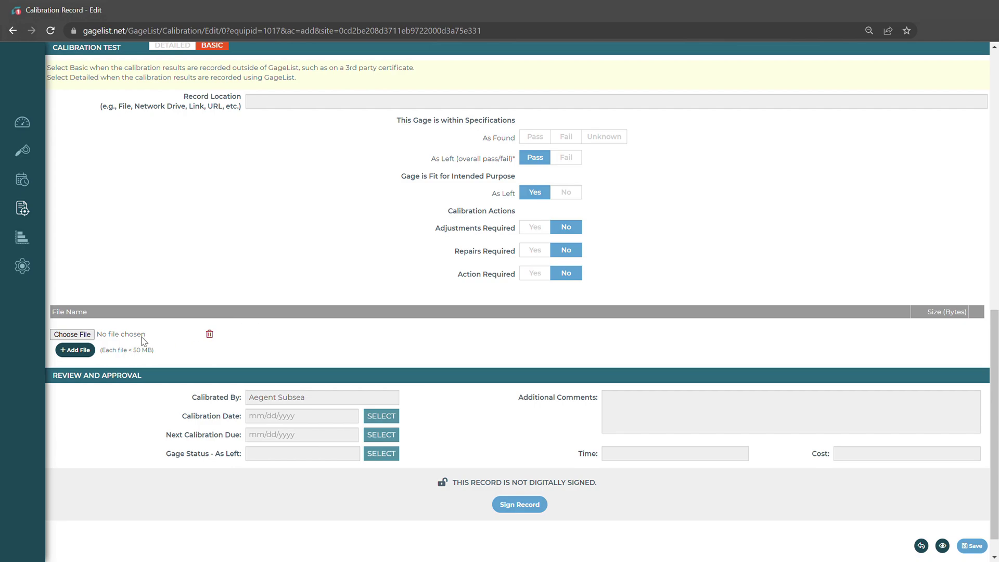
{"action": "left_click", "coordinate": [76, 336]}
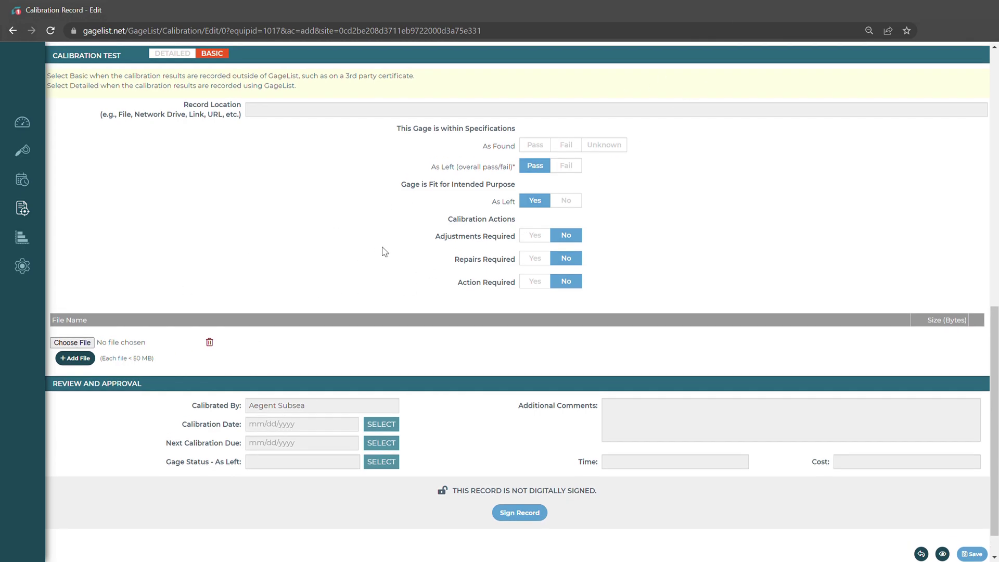
{"action": "scroll", "coordinate": [383, 250], "scroll_direction": "up", "scroll_amount": 1}
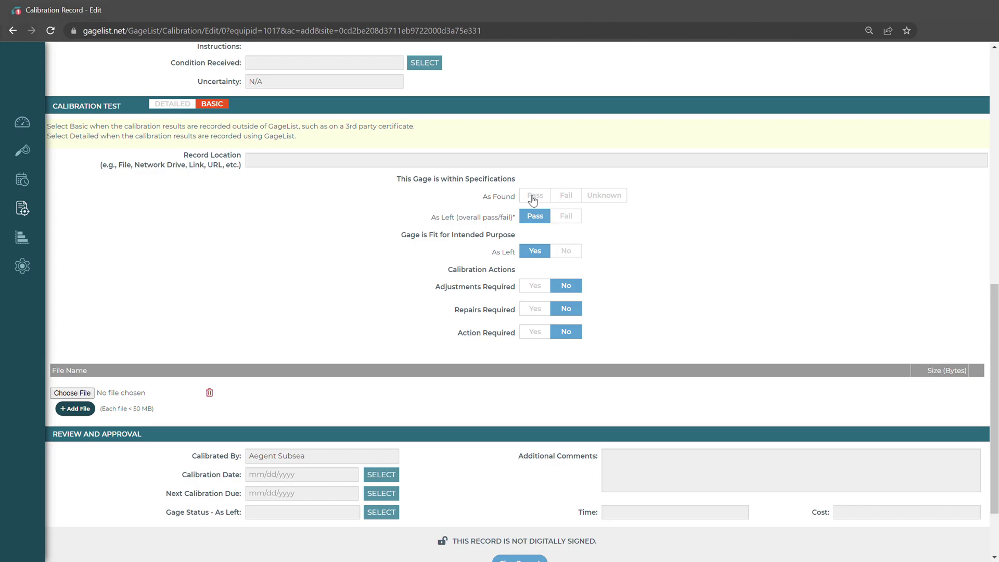
Step: Mark As Found as Fail, answer the nonconformance and recall questions, and set Action Required to No
{"action": "left_click", "coordinate": [566, 195]}
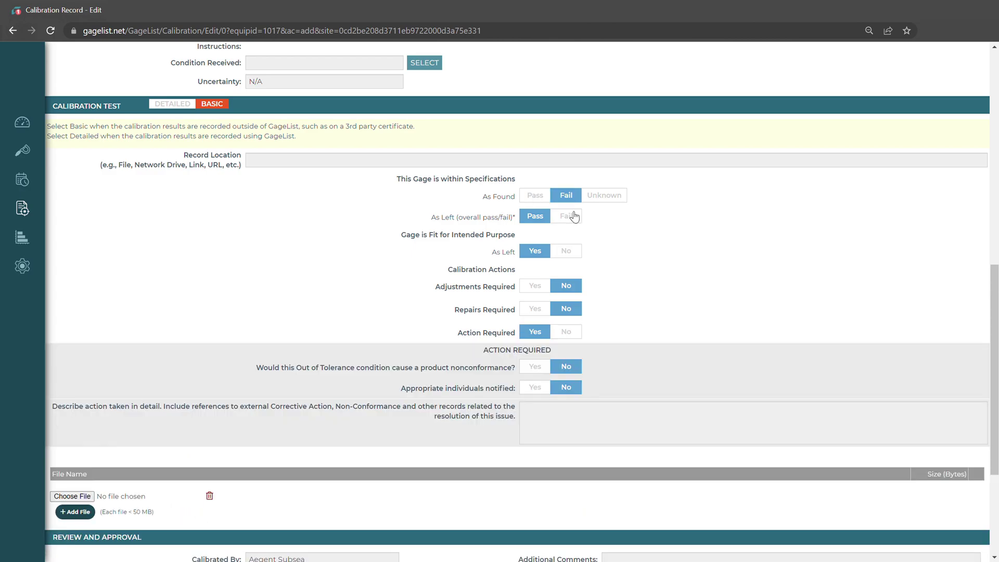
{"action": "scroll", "coordinate": [607, 268], "scroll_direction": "down", "scroll_amount": 1}
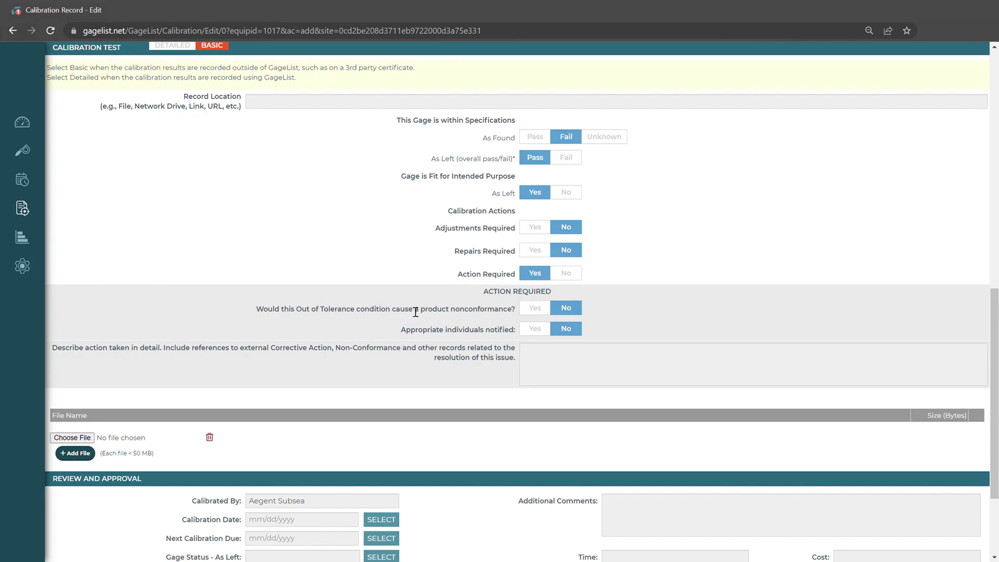
{"action": "left_click", "coordinate": [538, 312]}
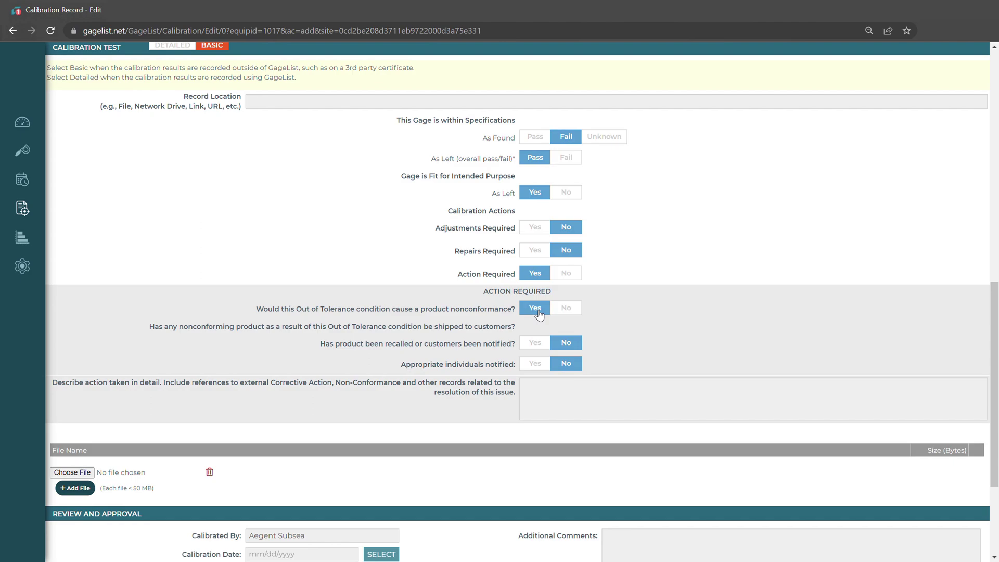
{"action": "scroll", "coordinate": [528, 327], "scroll_direction": "down", "scroll_amount": 1}
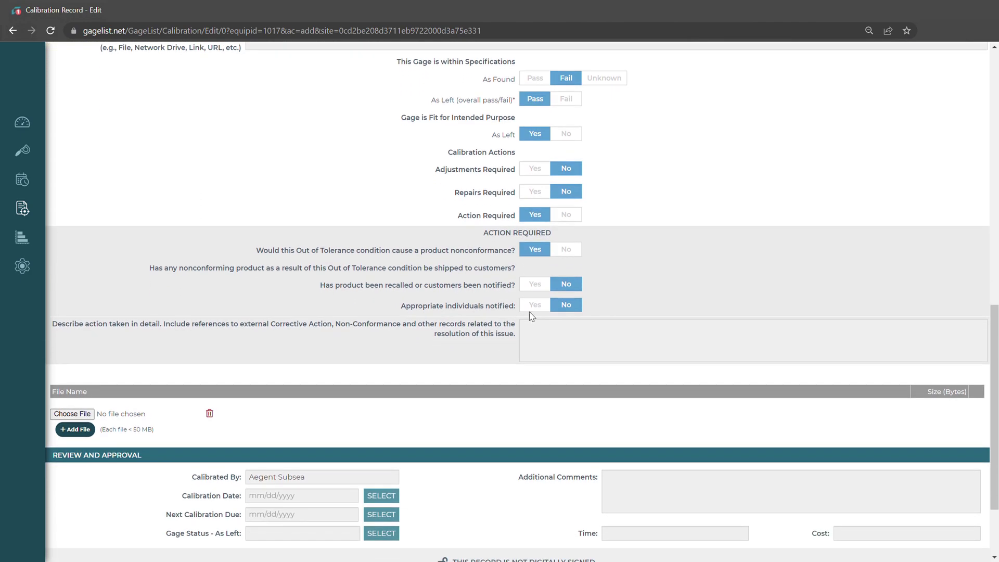
{"action": "left_click", "coordinate": [535, 286]}
{"action": "left_click", "coordinate": [566, 214]}
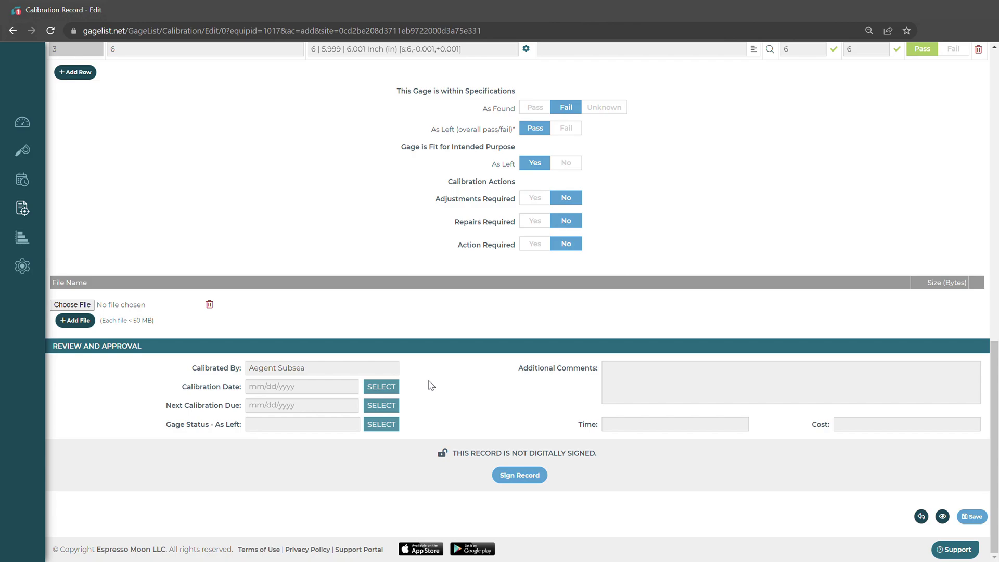
Step: Set calibration date 06/07/2023 (next due 12/07/2023), as-left status Active, and fill review and approval details
{"action": "left_click", "coordinate": [382, 386]}
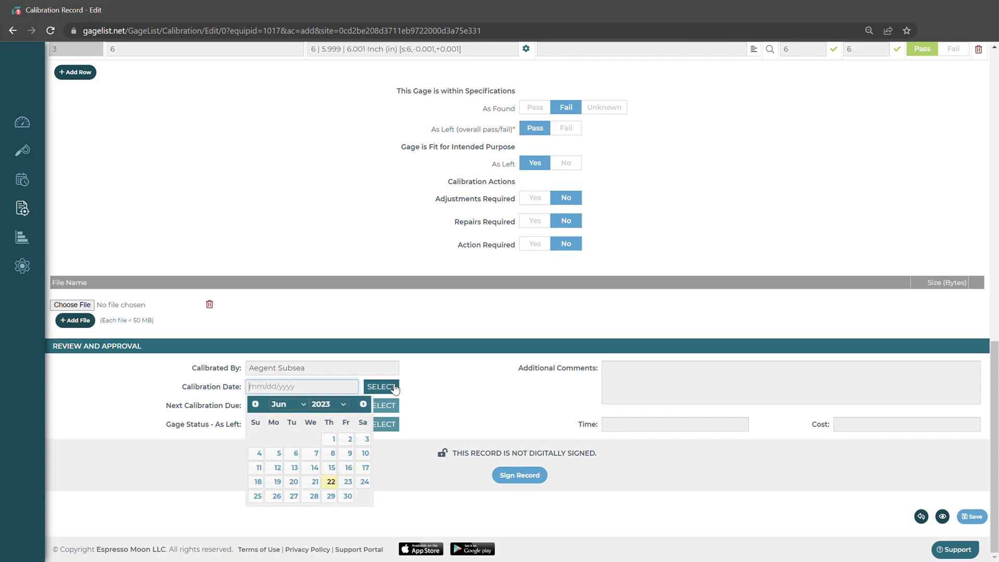
{"action": "left_click", "coordinate": [317, 456]}
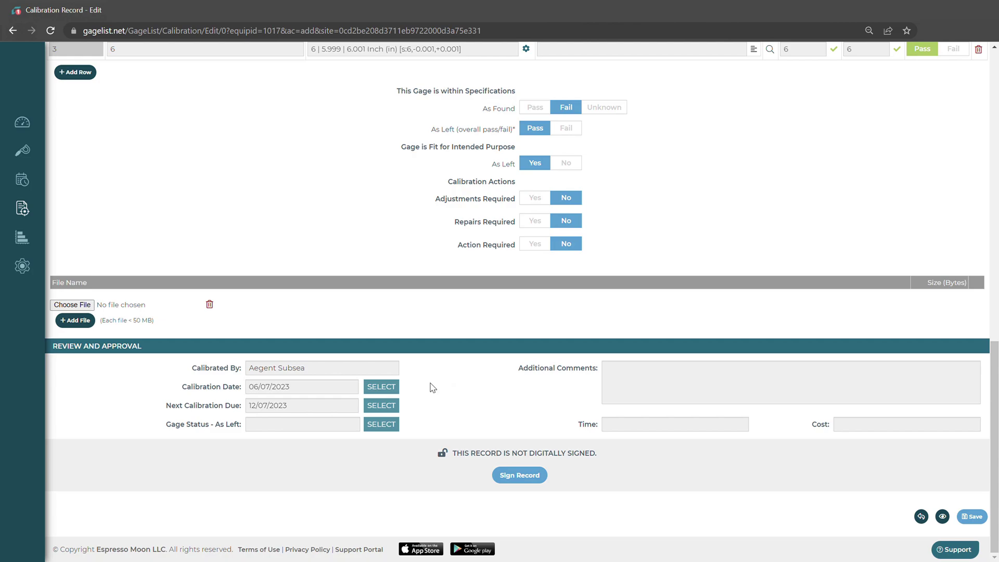
{"action": "left_click", "coordinate": [381, 424]}
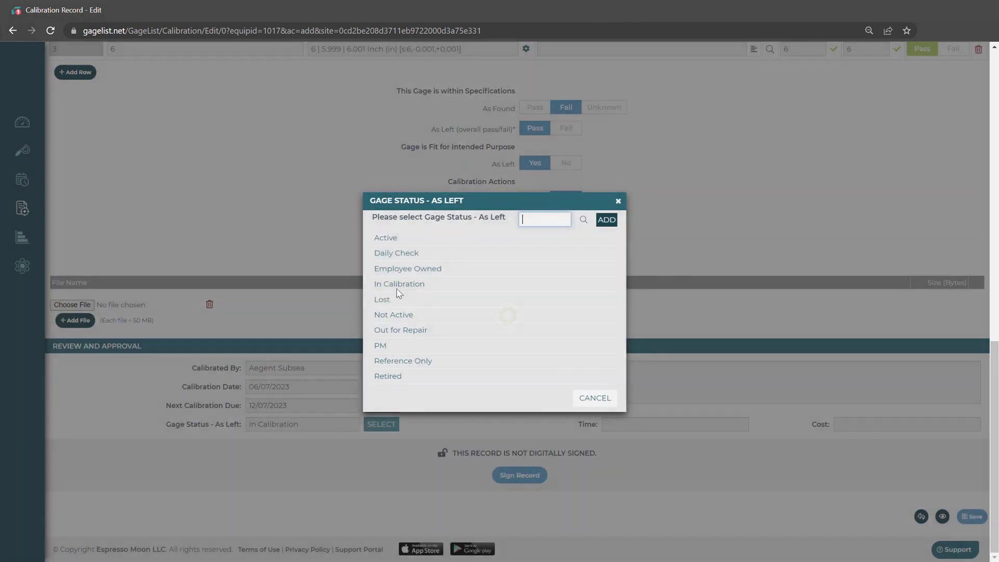
{"action": "left_click", "coordinate": [414, 242]}
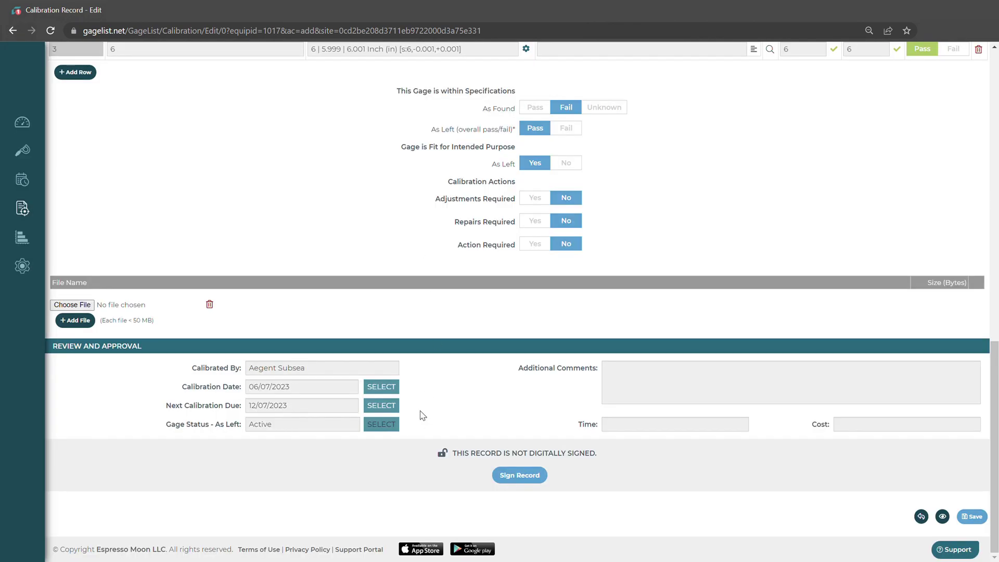
{"action": "left_click", "coordinate": [639, 385]}
{"action": "left_click", "coordinate": [662, 426]}
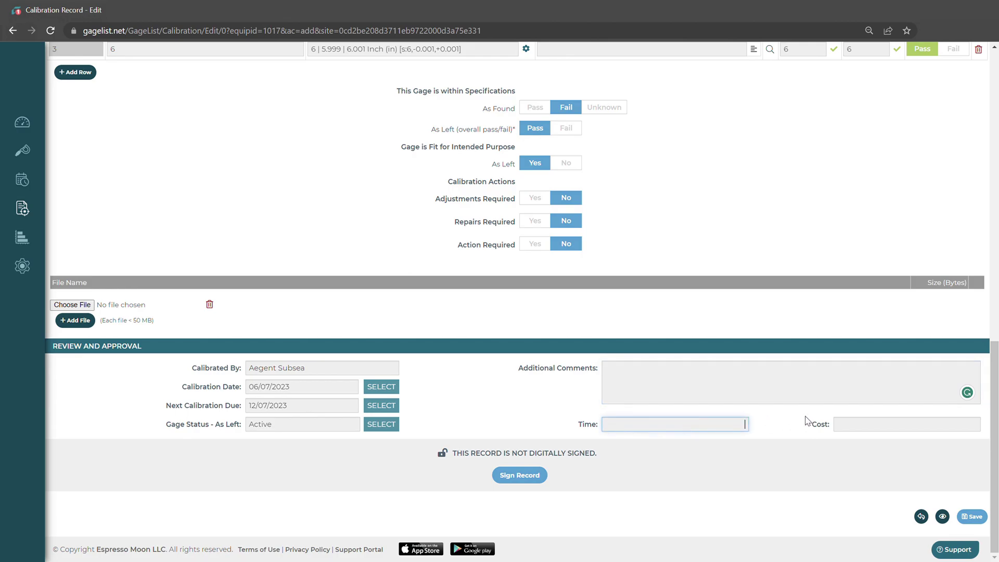
{"action": "left_click", "coordinate": [866, 426]}
{"action": "left_click", "coordinate": [498, 386]}
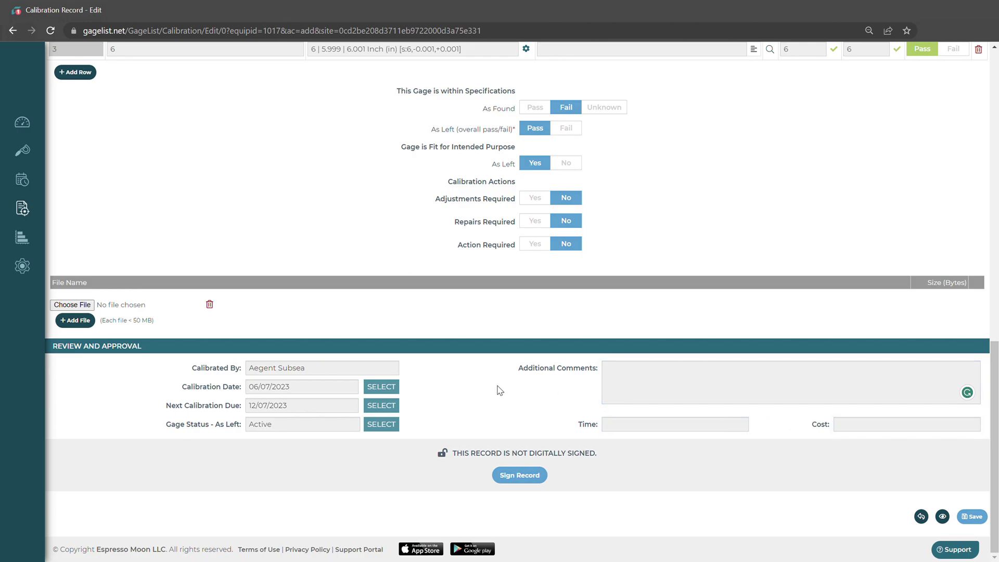
Step: Save record 1017-1, updating the gage and sending it to assignees with the PDF certificate attached
{"action": "left_click", "coordinate": [972, 517]}
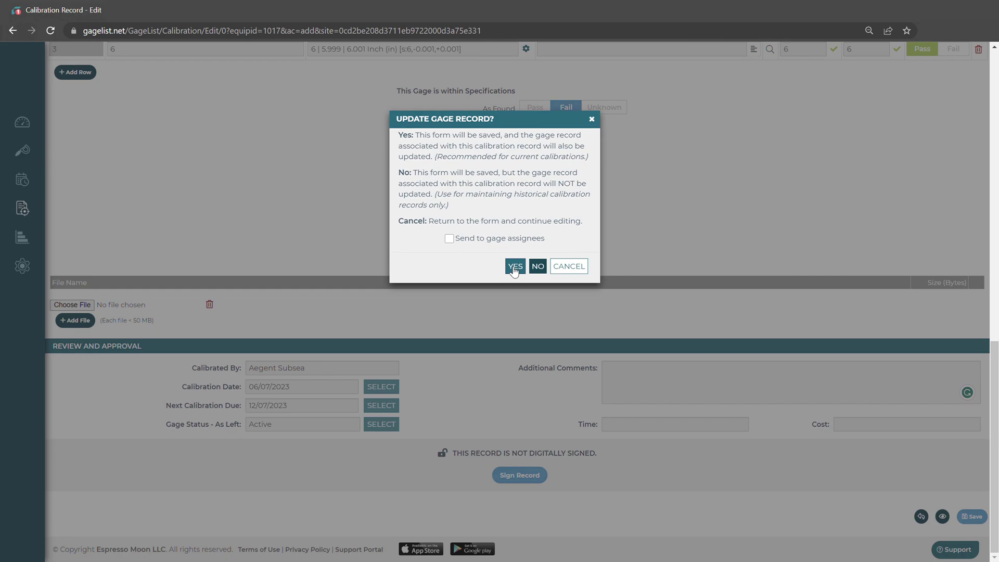
{"action": "left_click", "coordinate": [451, 241]}
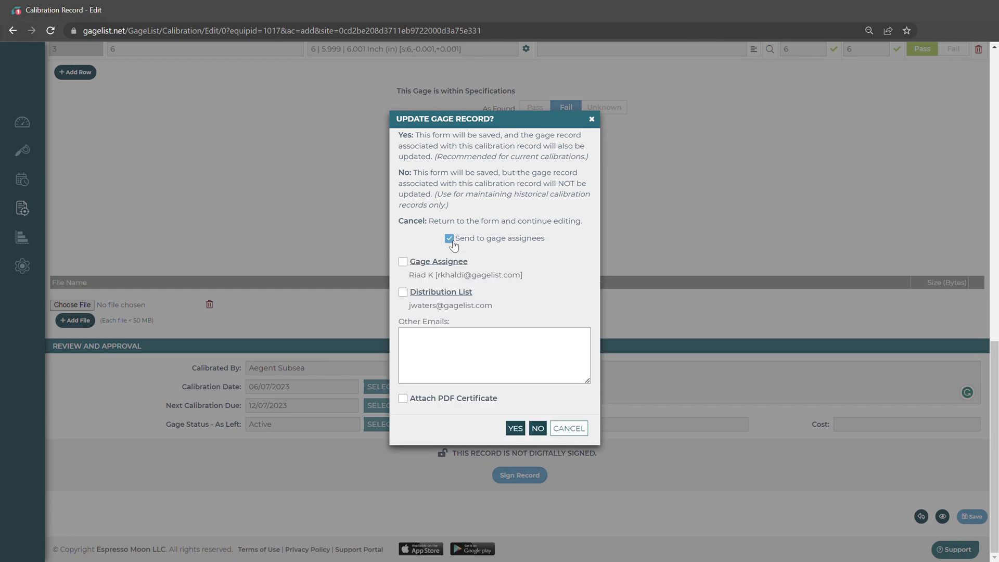
{"action": "left_click", "coordinate": [416, 399]}
{"action": "left_click", "coordinate": [517, 430]}
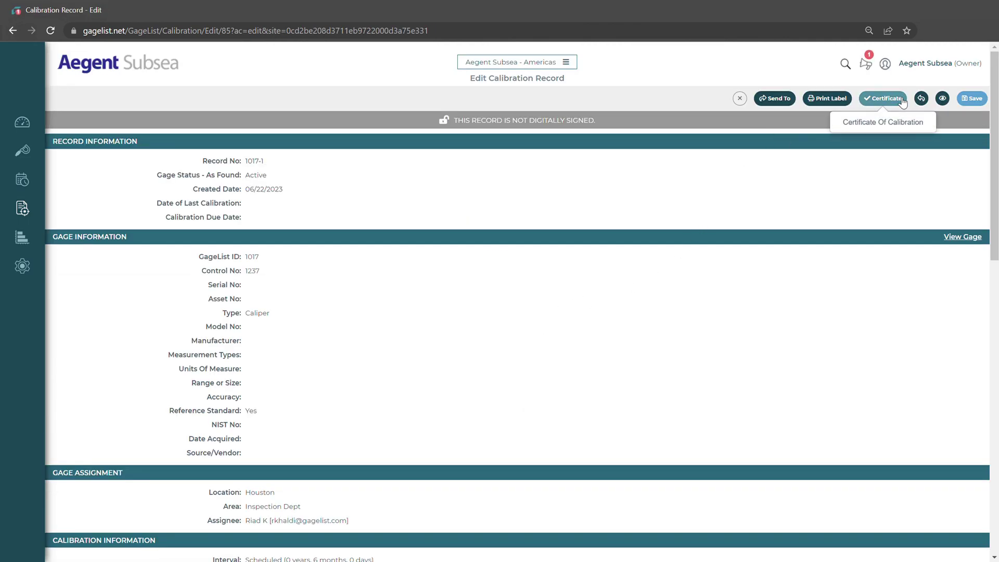
Step: Digitally sign record 1017-1 by entering the signing PIN and confirming
{"action": "scroll", "coordinate": [578, 244], "scroll_direction": "down", "scroll_amount": 6}
{"action": "scroll", "coordinate": [577, 245], "scroll_direction": "down", "scroll_amount": 7}
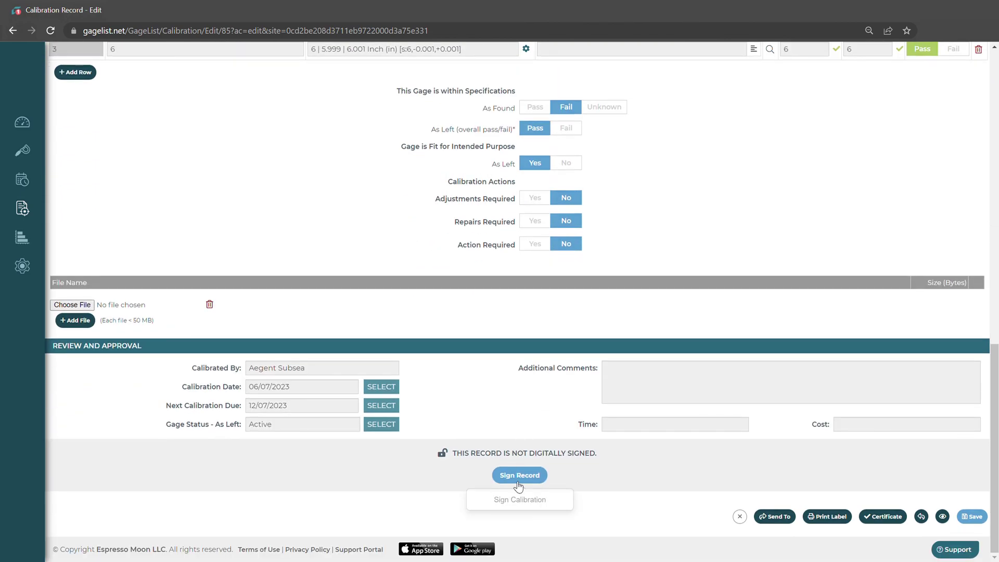
{"action": "left_click", "coordinate": [514, 479]}
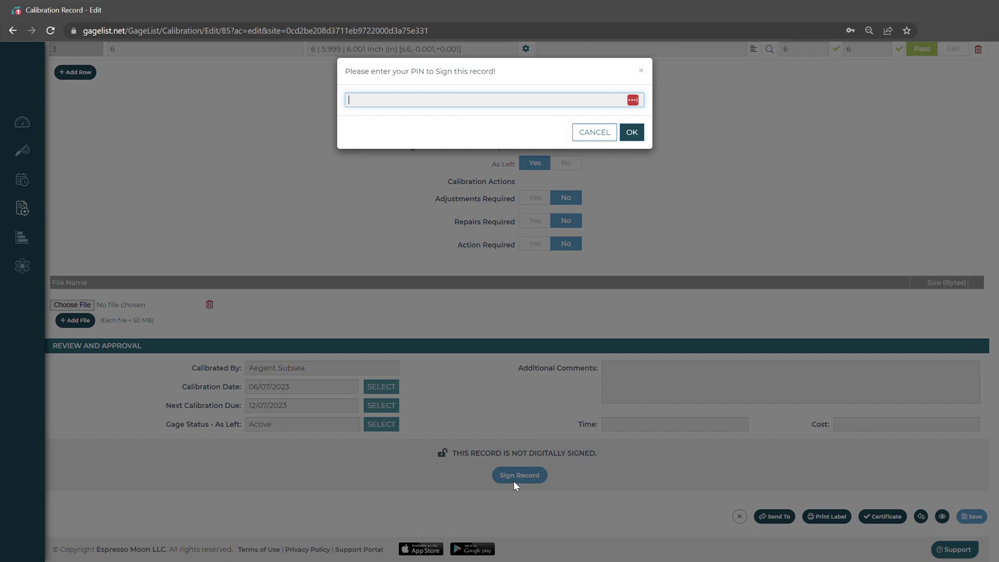
{"action": "type", "text": "1234"}
{"action": "left_click", "coordinate": [632, 132]}
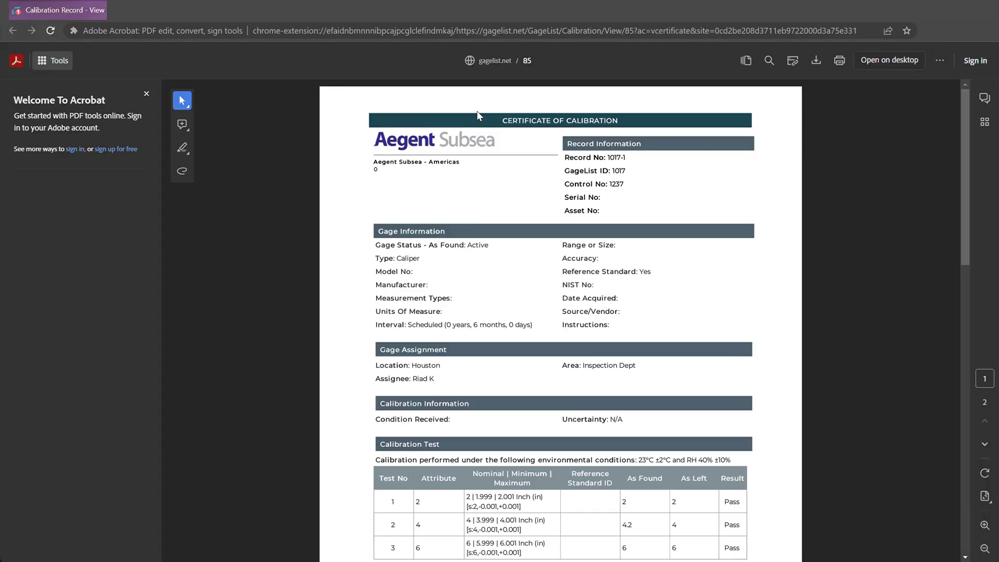
Step: Scroll through the Certificate of Calibration PDF, then go back to record 1017-1's signed View page
{"action": "scroll", "coordinate": [660, 281], "scroll_direction": "down", "scroll_amount": 5}
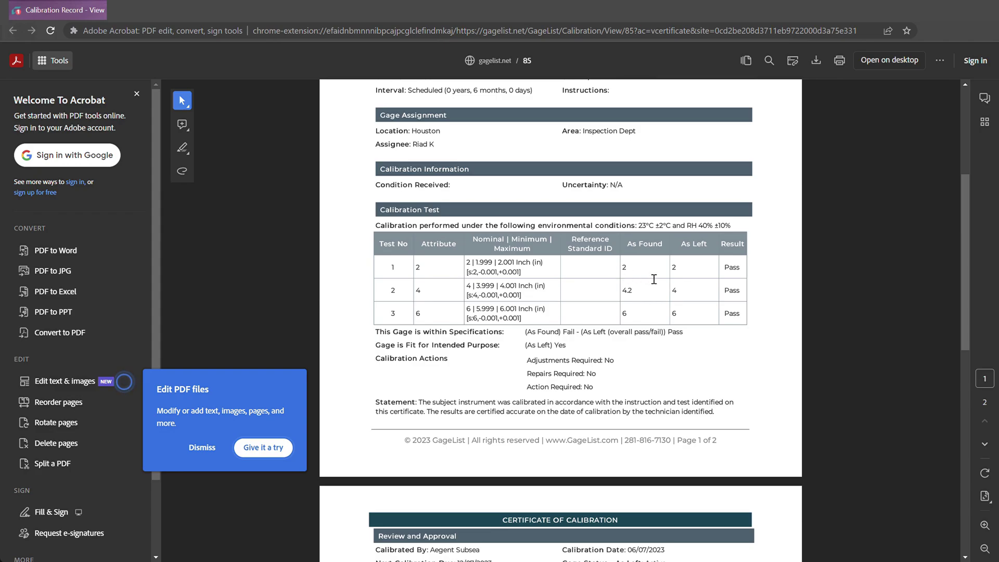
{"action": "scroll", "coordinate": [659, 281], "scroll_direction": "down", "scroll_amount": 3}
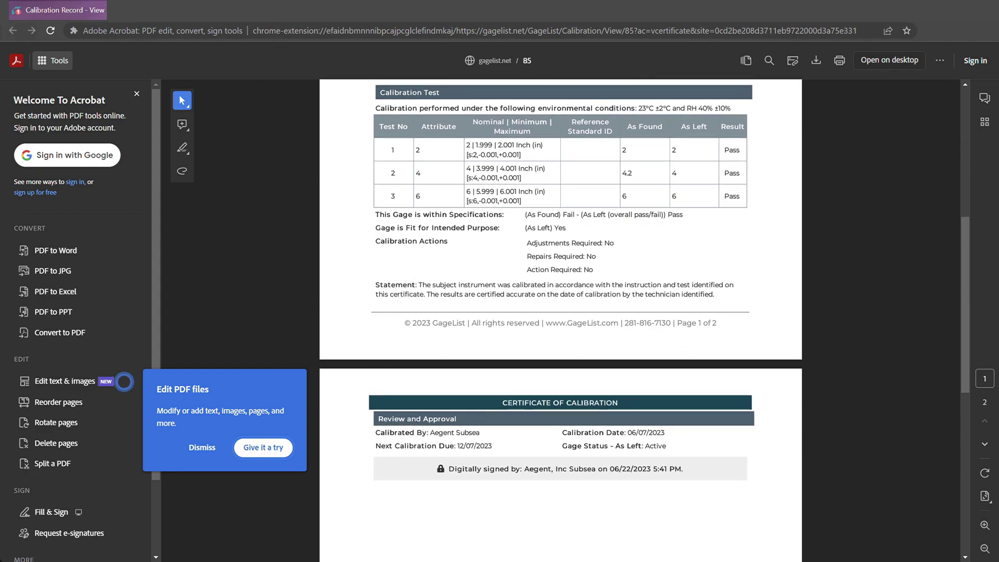
{"action": "key", "text": "alt+Left"}
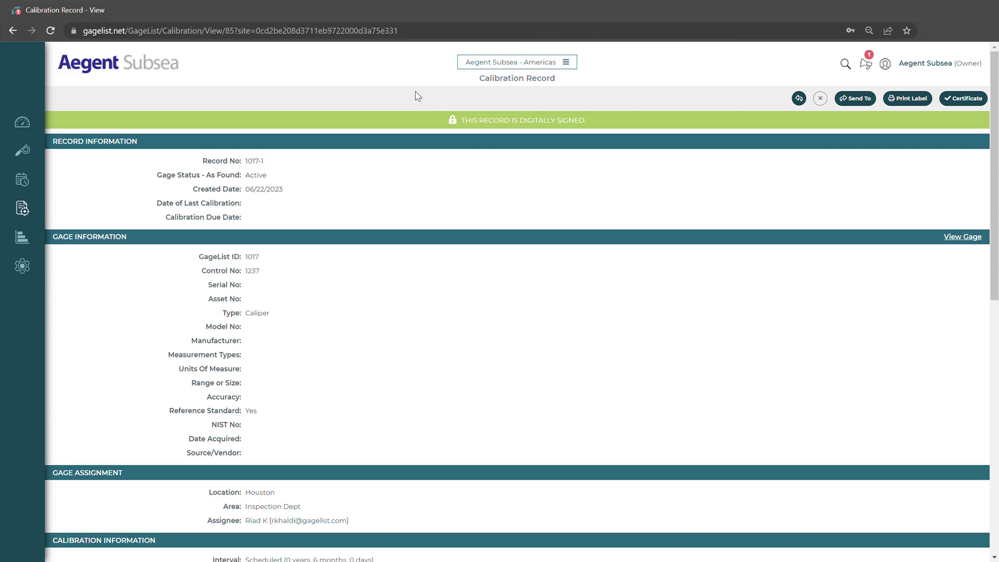